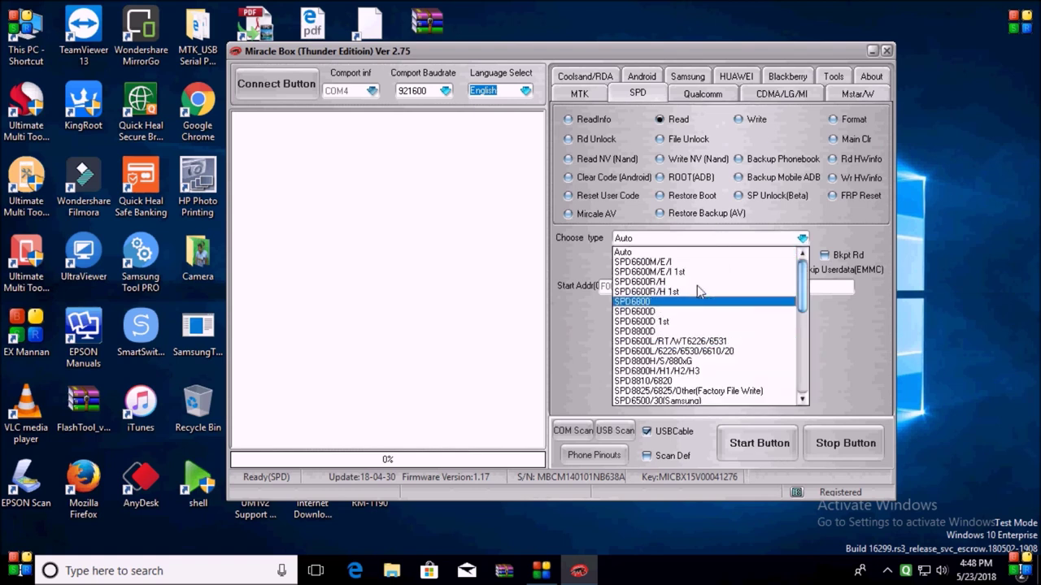
Step: Choose the SPD6600L/RT/WT6226/6531 chip type and keep the phone pinouts in Rx,Tx Scan mode
click(731, 342)
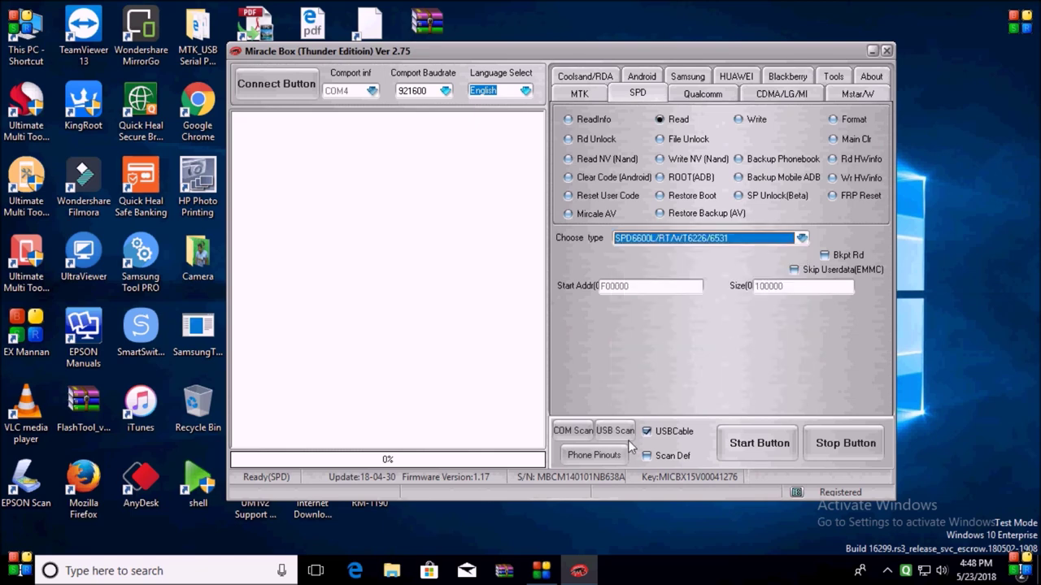
click(610, 456)
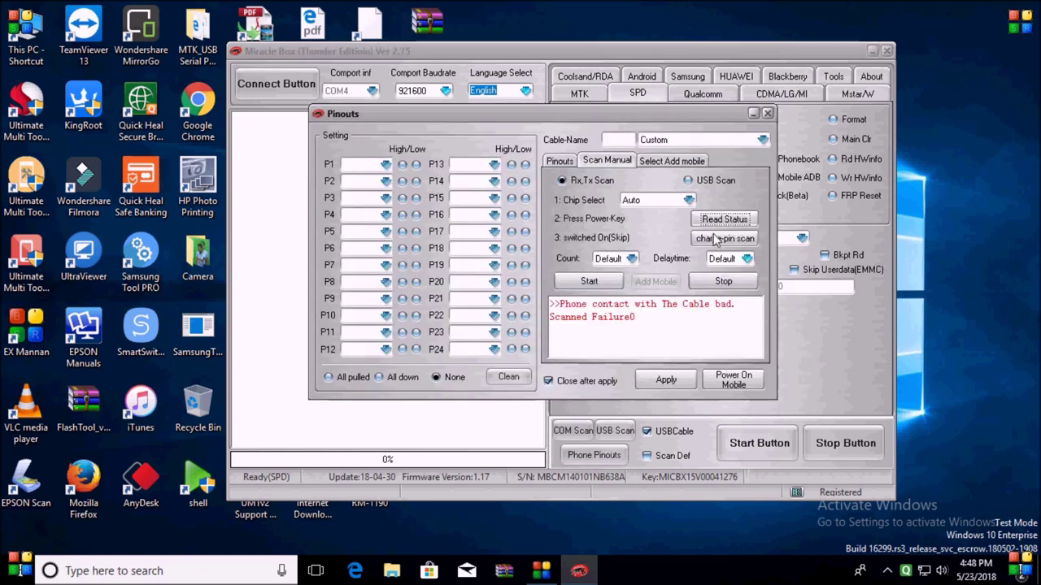
click(689, 181)
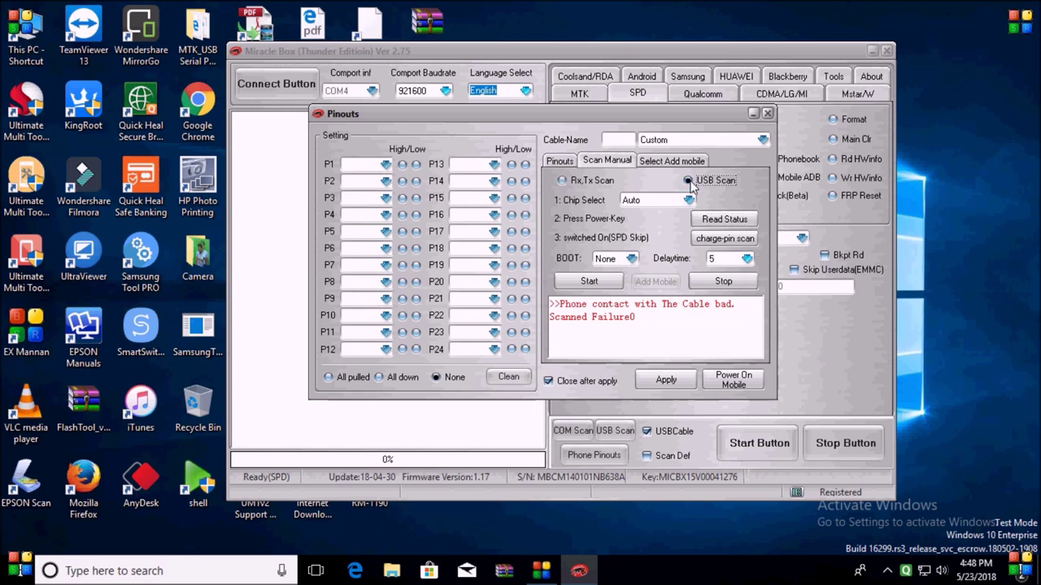
click(561, 181)
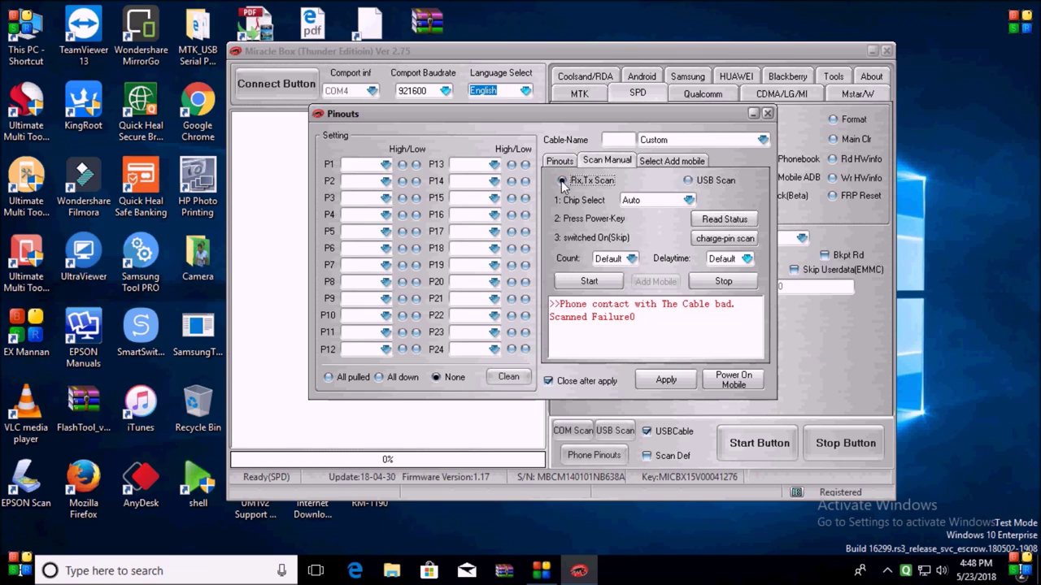
Step: Assign RXD to pin P1 and TXD to pin P7 and apply the pinout
click(385, 165)
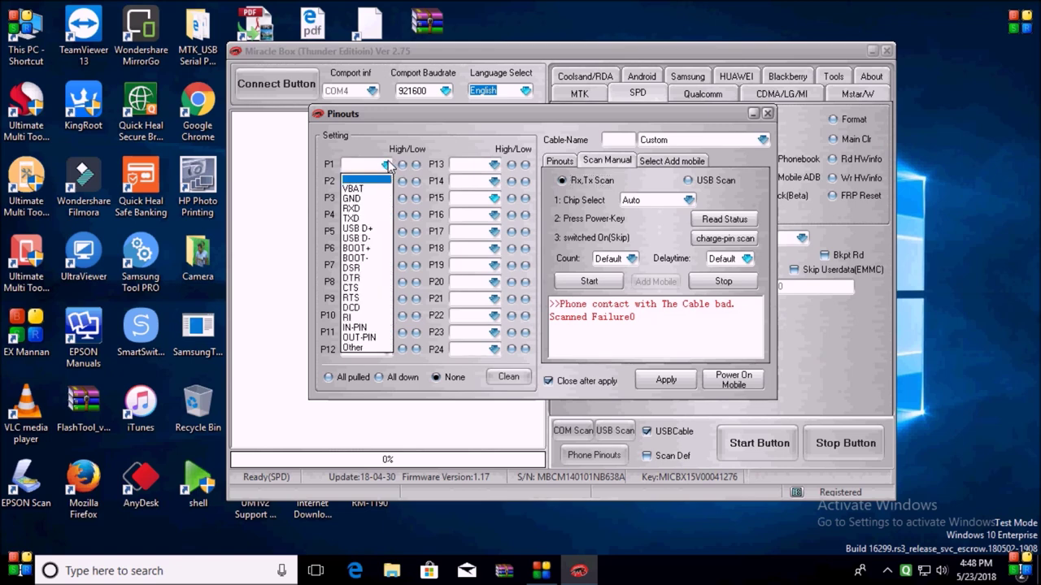
click(362, 220)
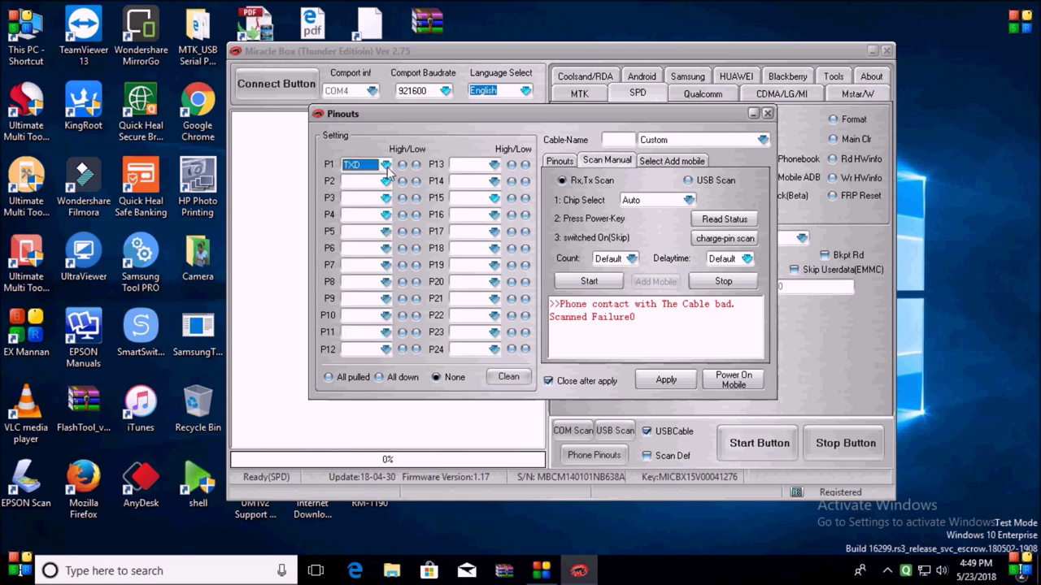
click(387, 165)
click(372, 208)
click(386, 266)
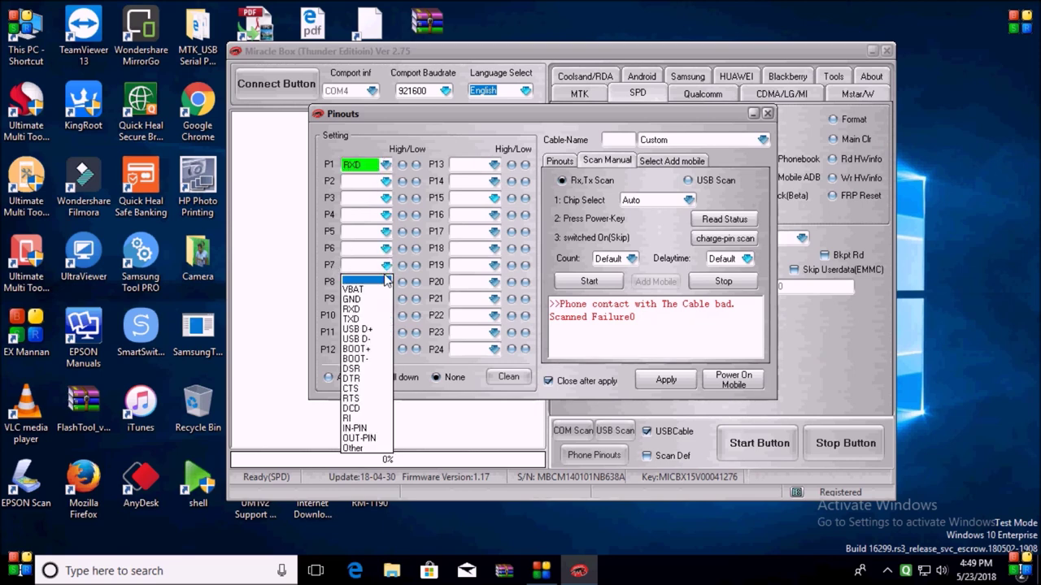
click(365, 320)
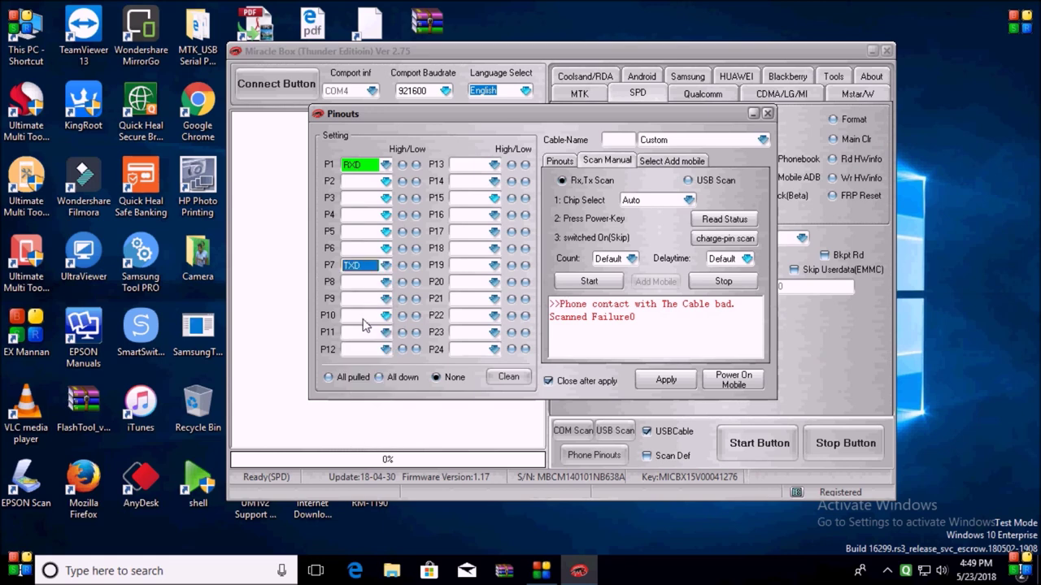
click(662, 381)
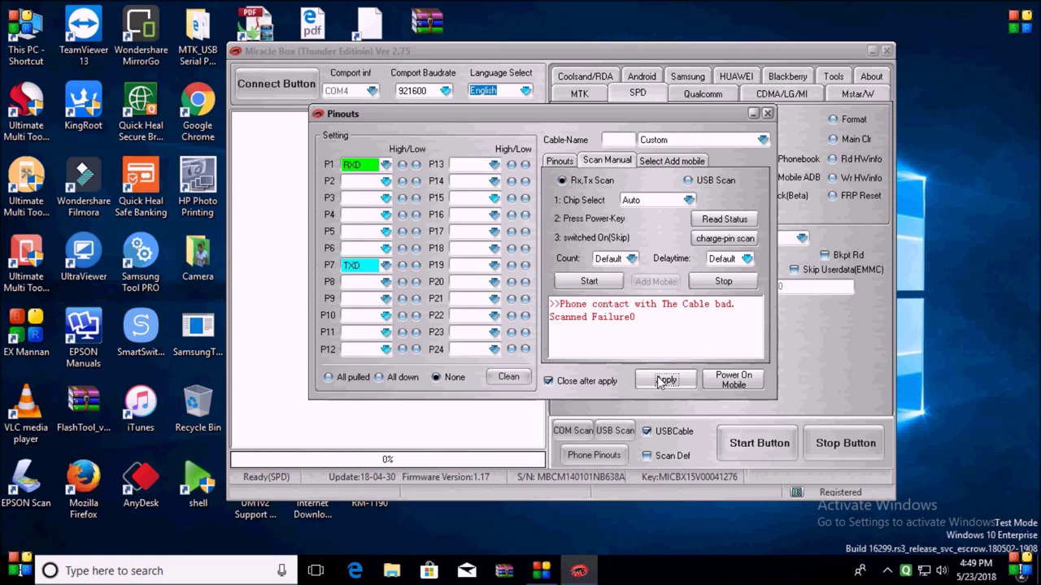
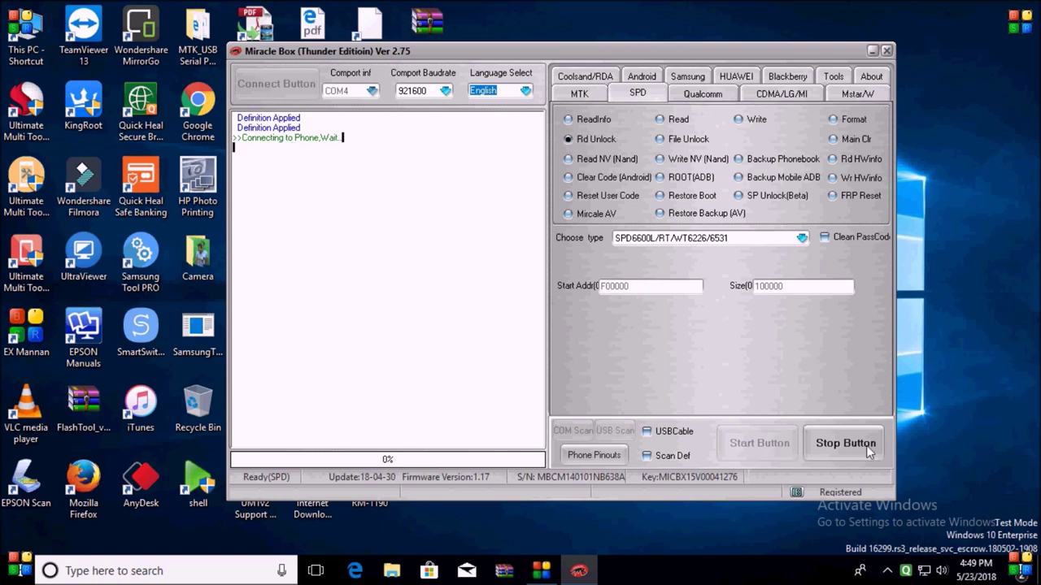
Step: Stop the running phone connection and reapply the pinout with TXD on P1 and RXD on P7
click(857, 445)
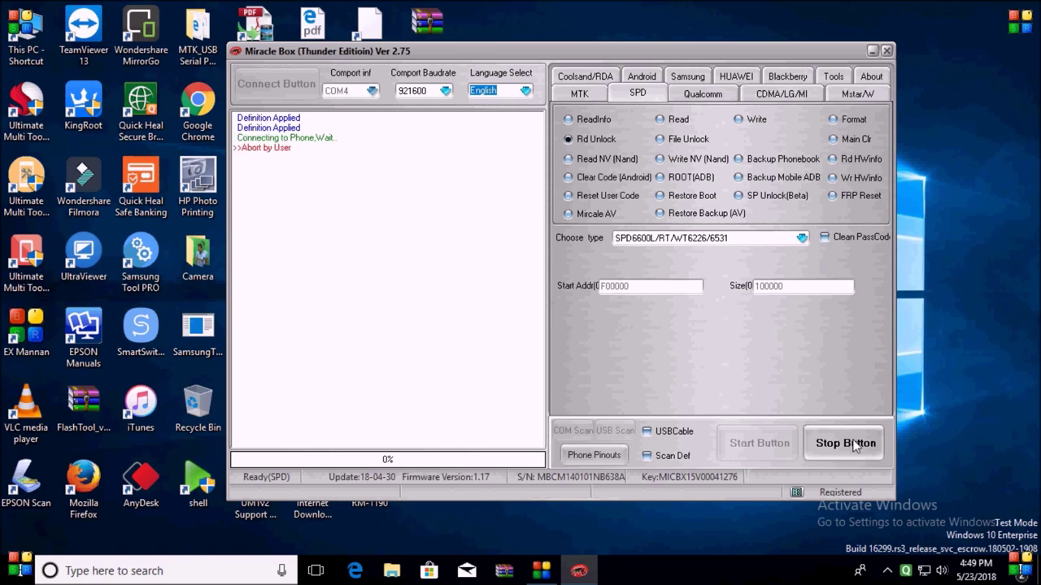
click(582, 454)
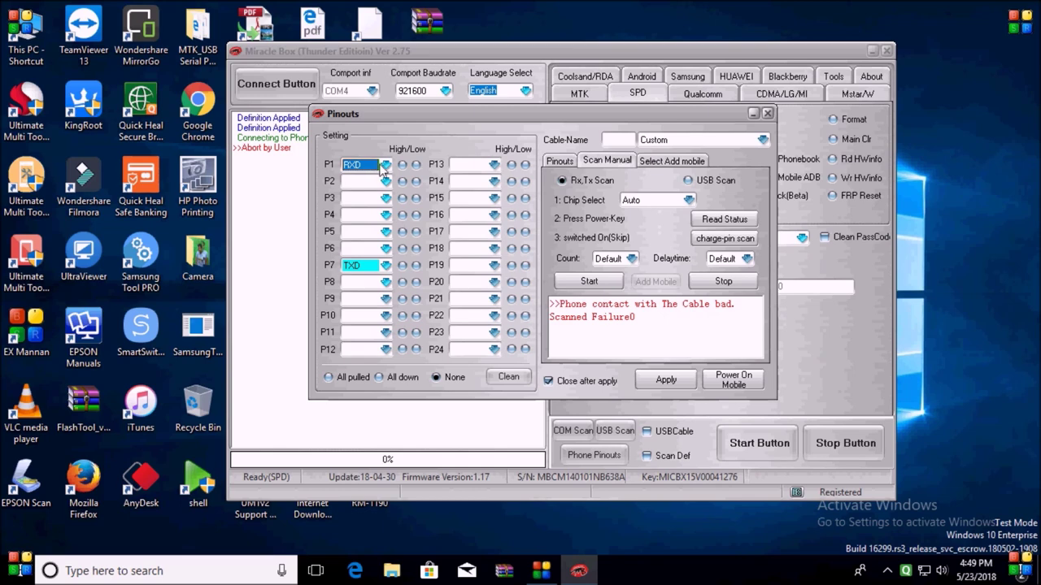
click(384, 165)
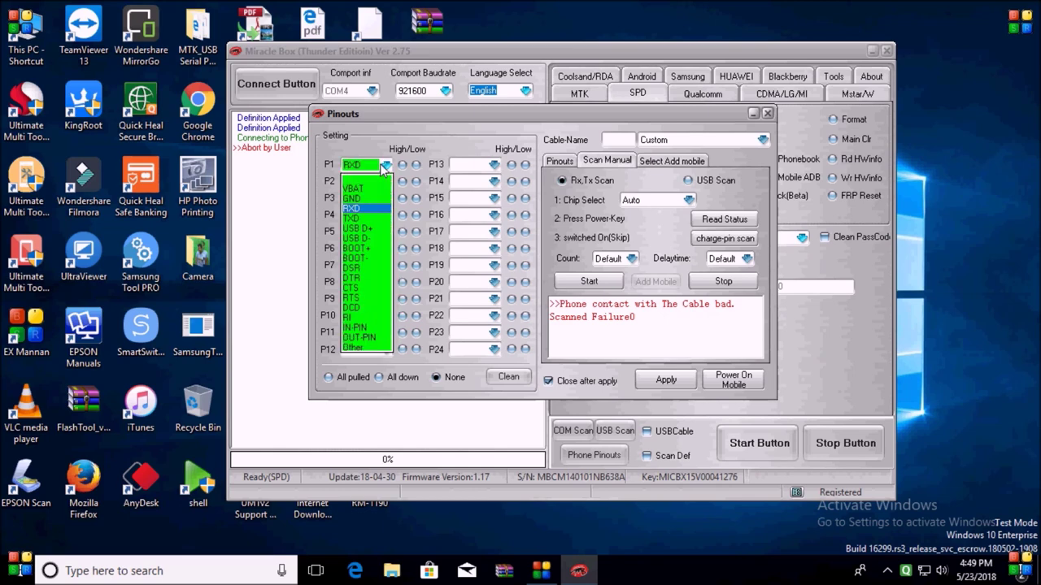
click(365, 222)
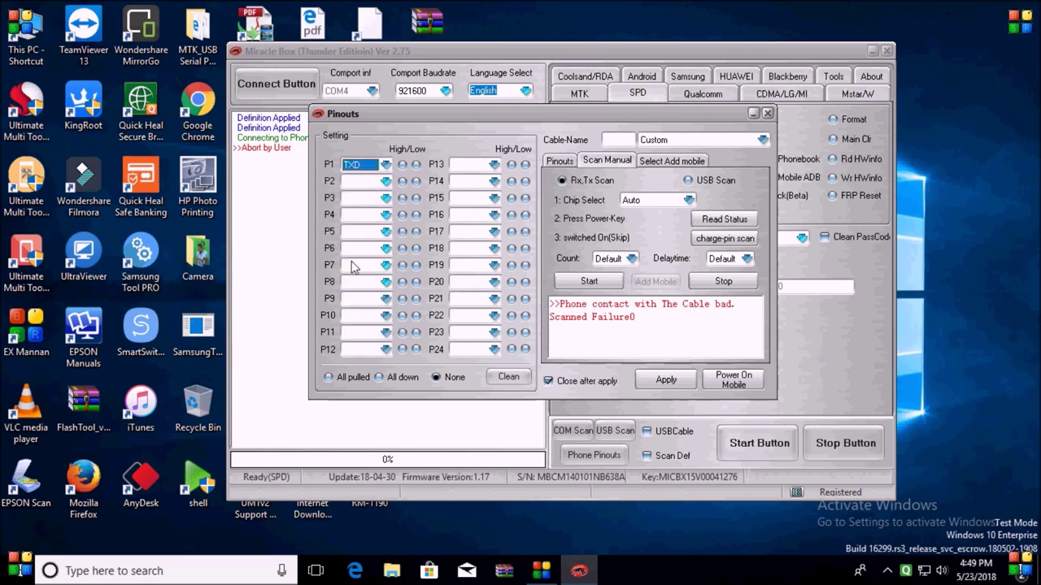
click(385, 266)
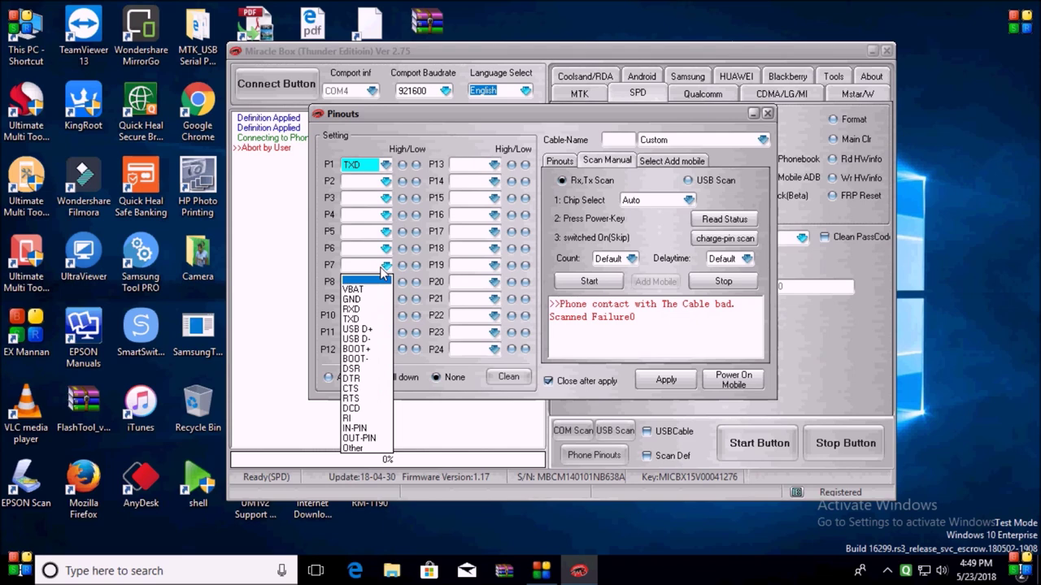
click(359, 310)
click(666, 381)
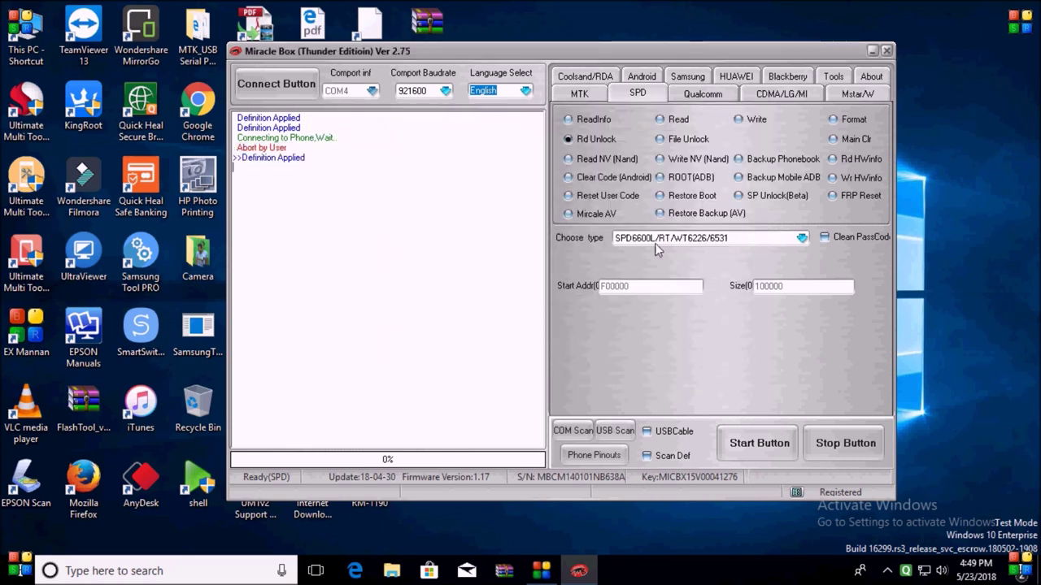
Step: Try to unlock the phone with repeated Rd Unlock runs and review the resulting log lines
click(570, 139)
click(742, 452)
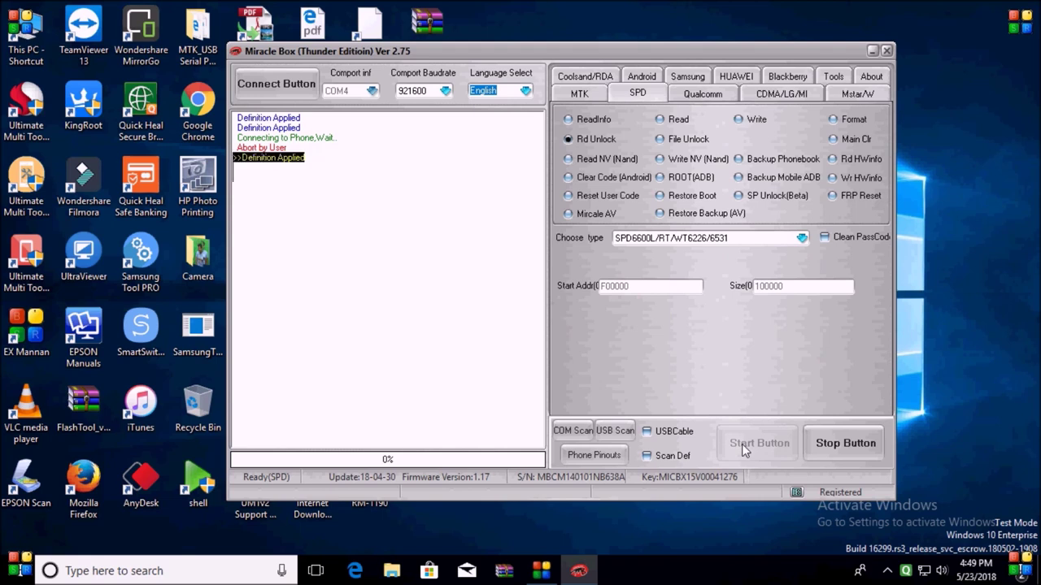
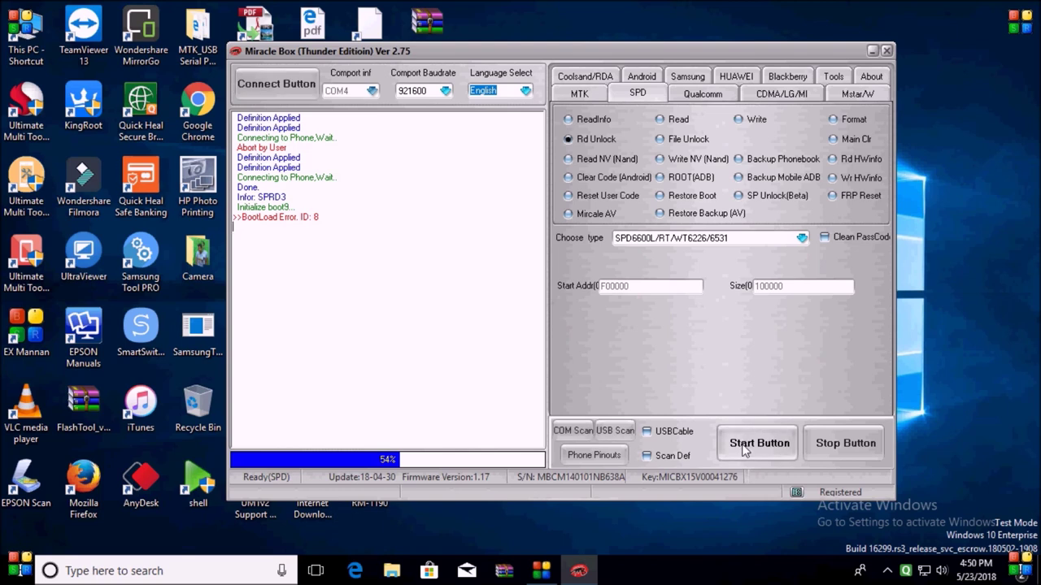
click(743, 450)
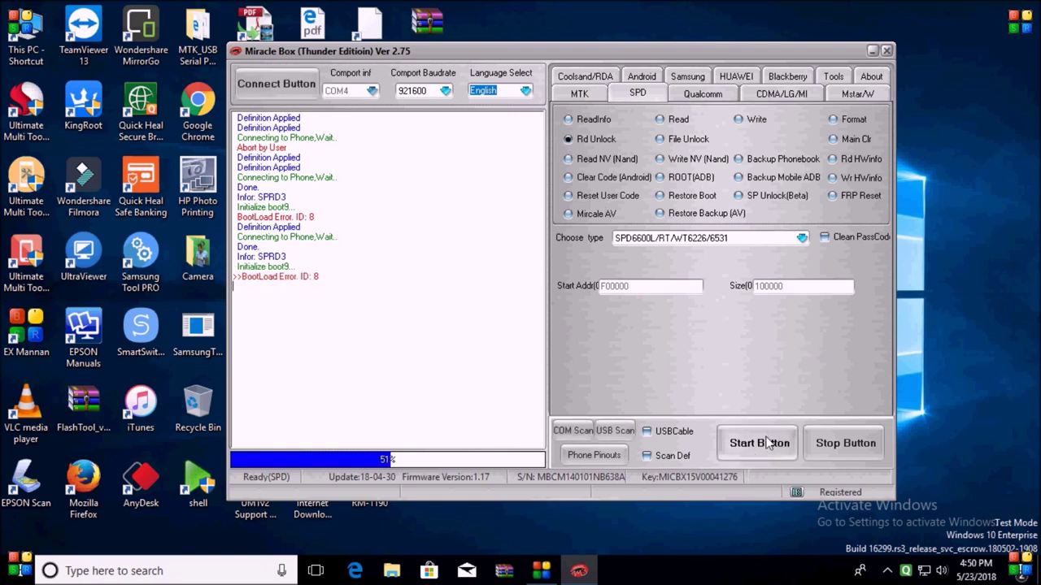
click(768, 442)
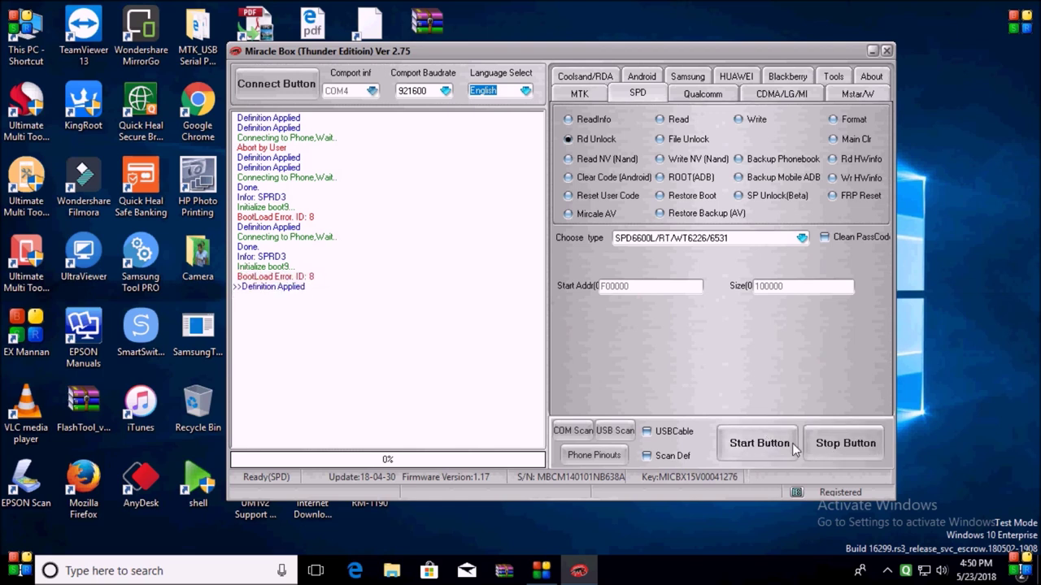
click(773, 445)
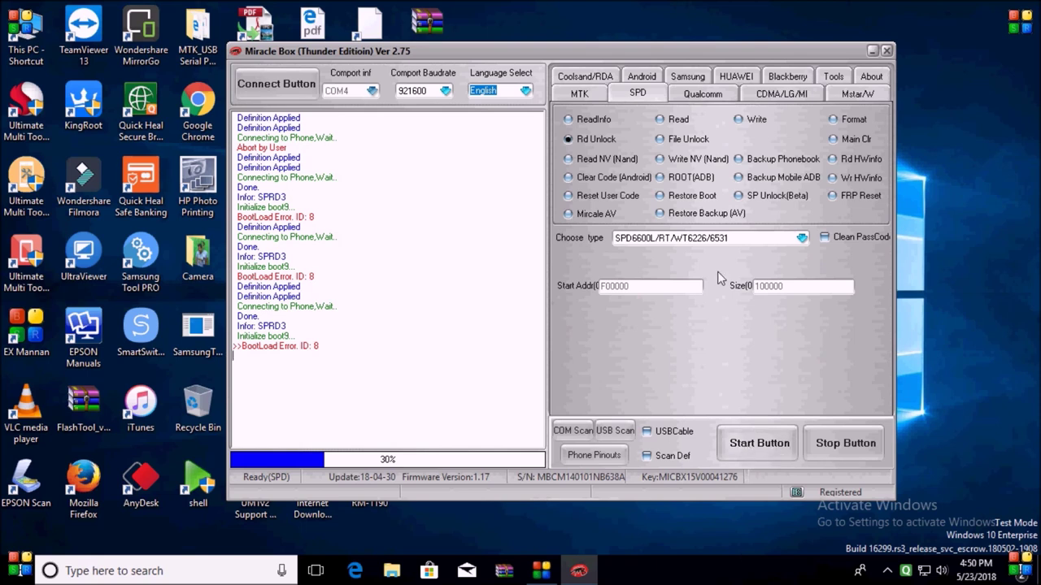
drag(325, 305, 276, 379)
drag(335, 202, 260, 349)
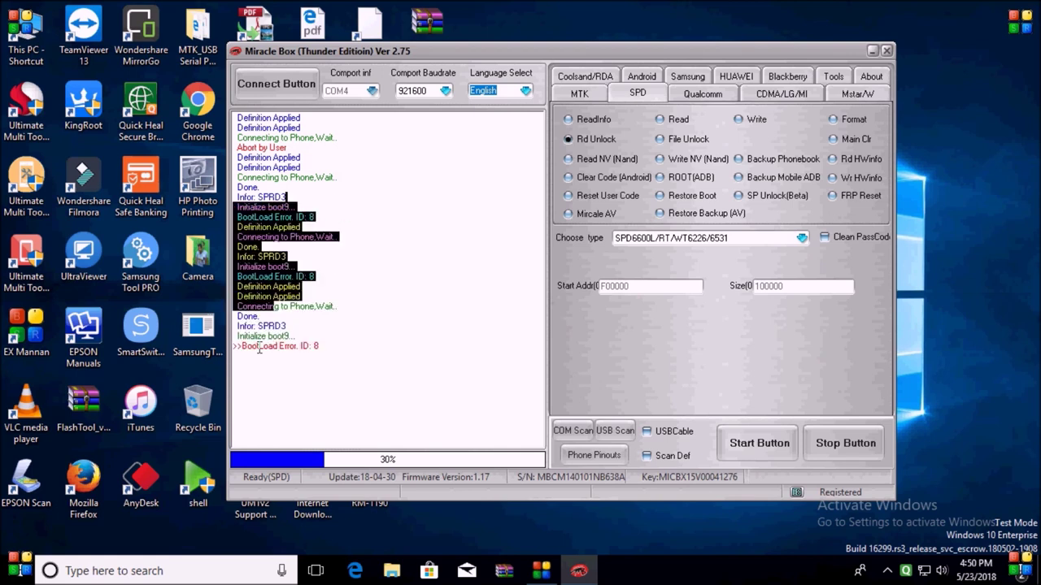
click(499, 337)
Step: Run the Read operation on the phone's flash and save it to the desktop as 6531A_W25Q32BV.bin
click(833, 120)
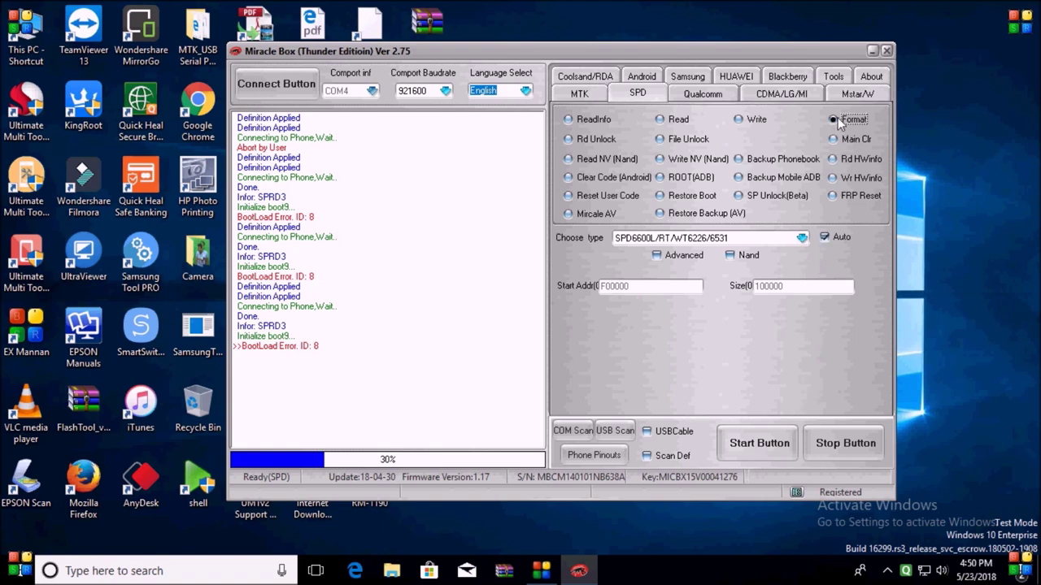
click(660, 118)
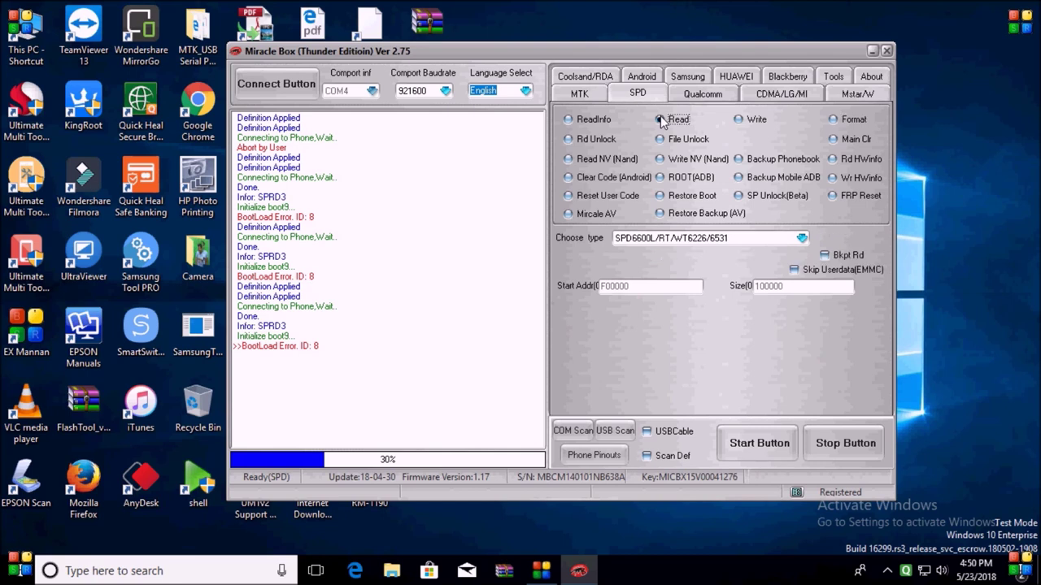
click(753, 443)
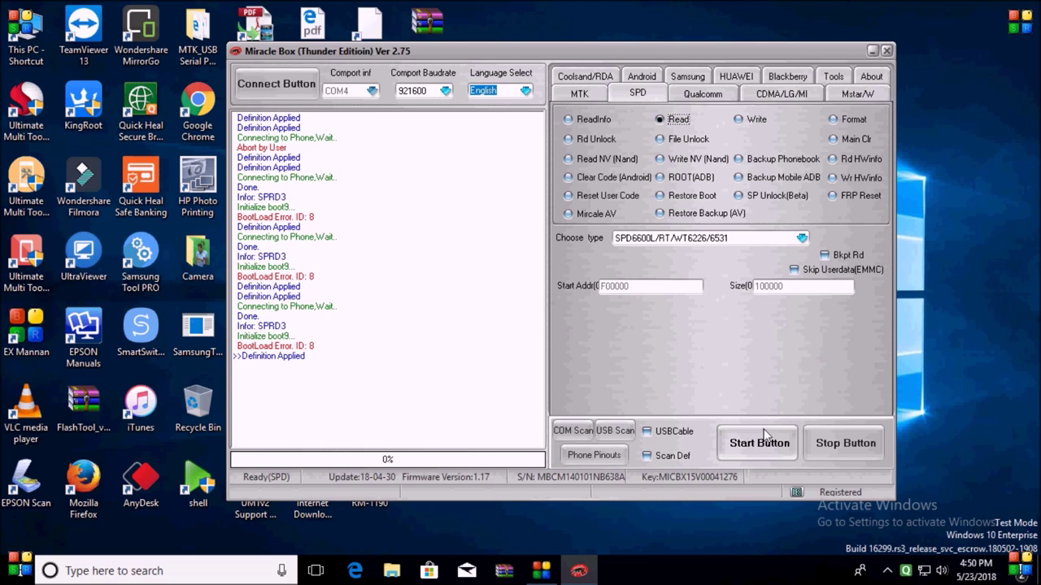
click(769, 450)
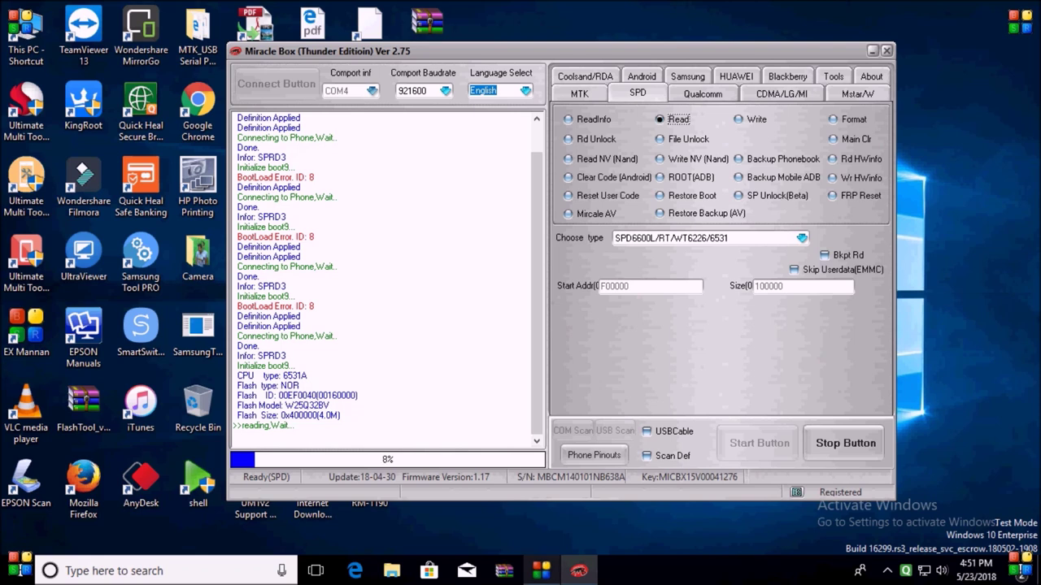
click(970, 295)
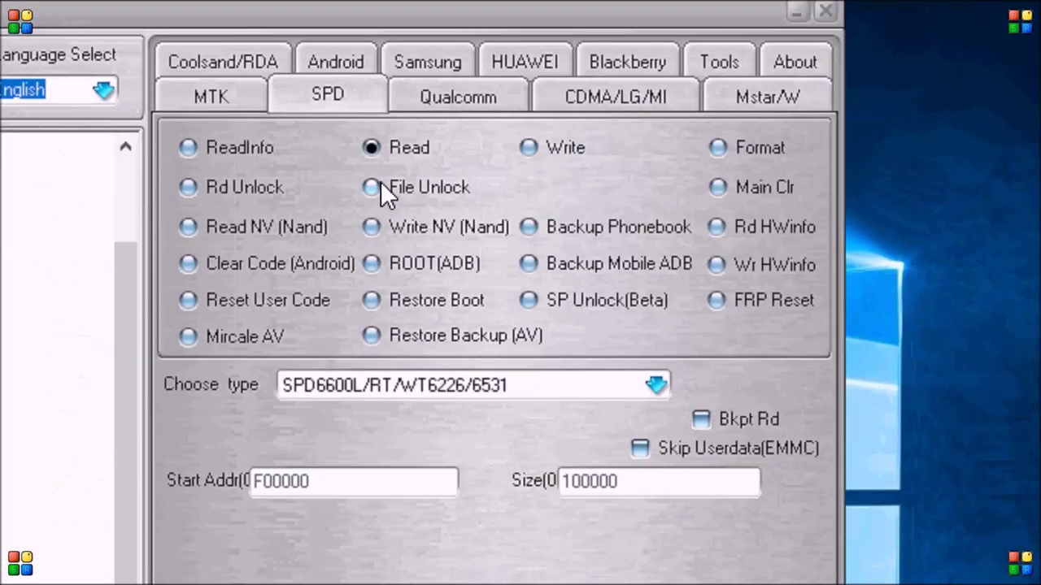
Step: Start the File Unlock operation and select the 6531A_W25Q32BV file on the desktop
click(376, 187)
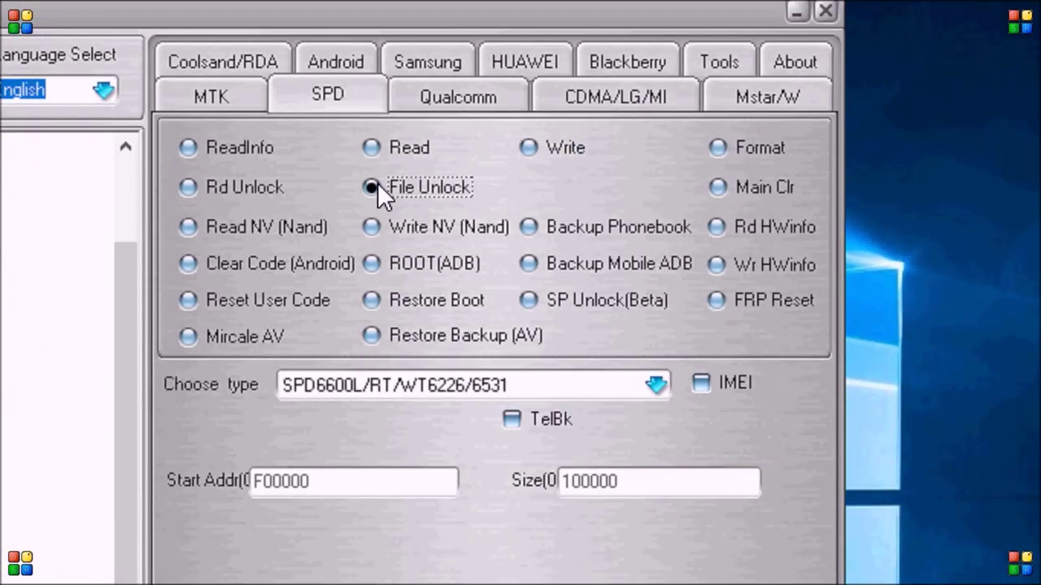
click(388, 159)
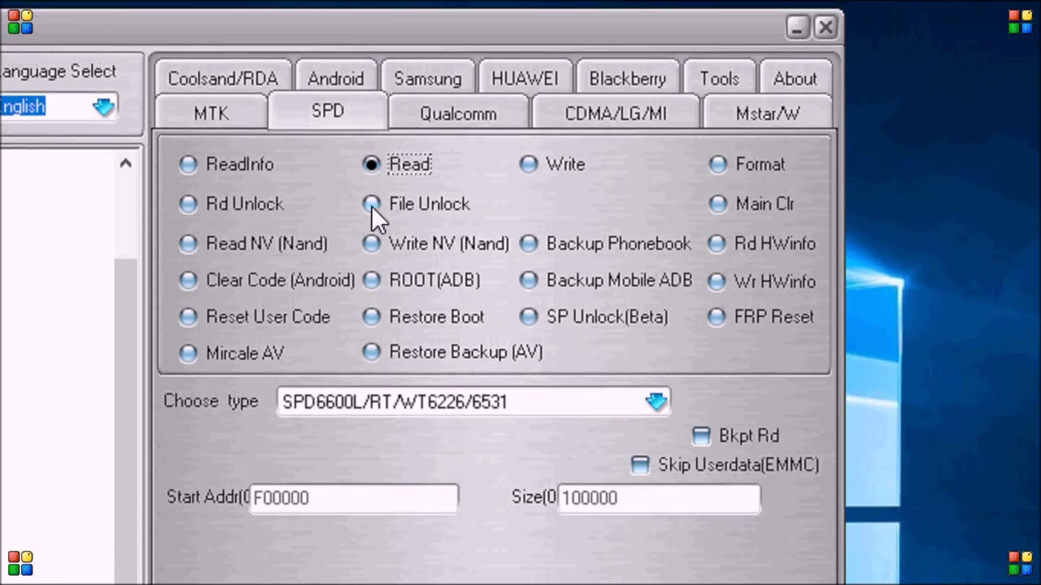
click(371, 200)
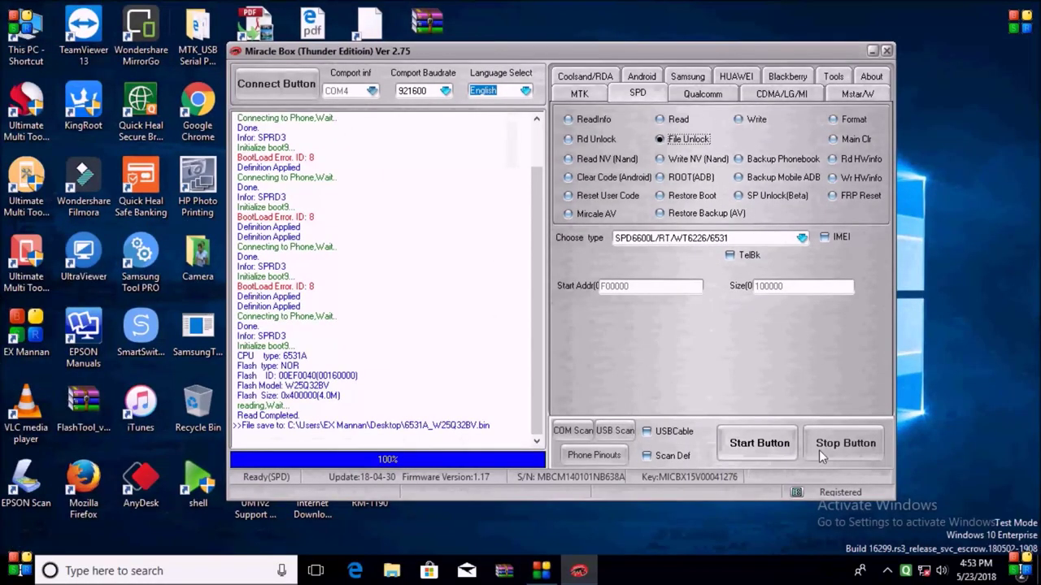
click(768, 443)
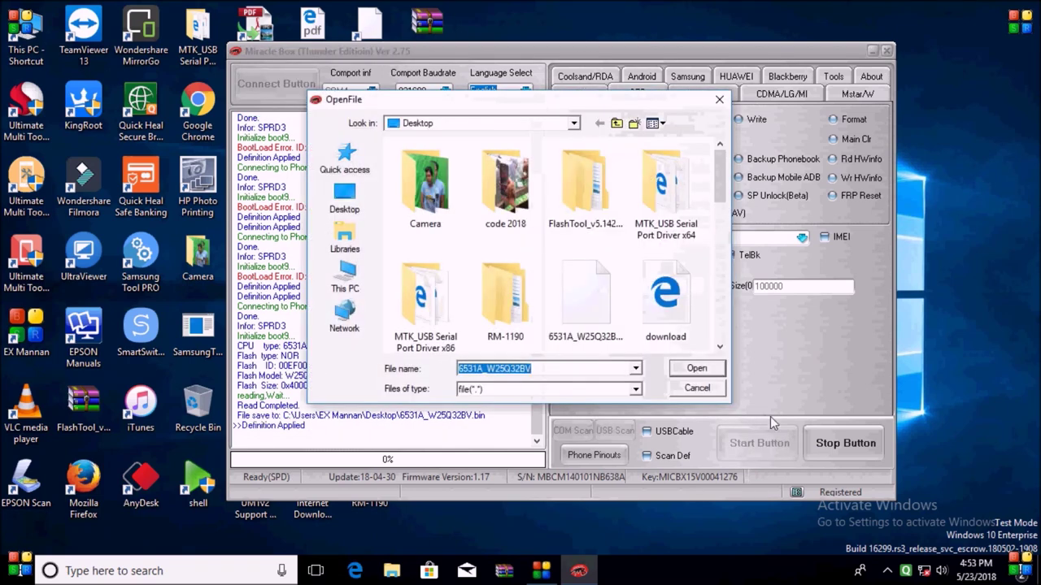
click(583, 317)
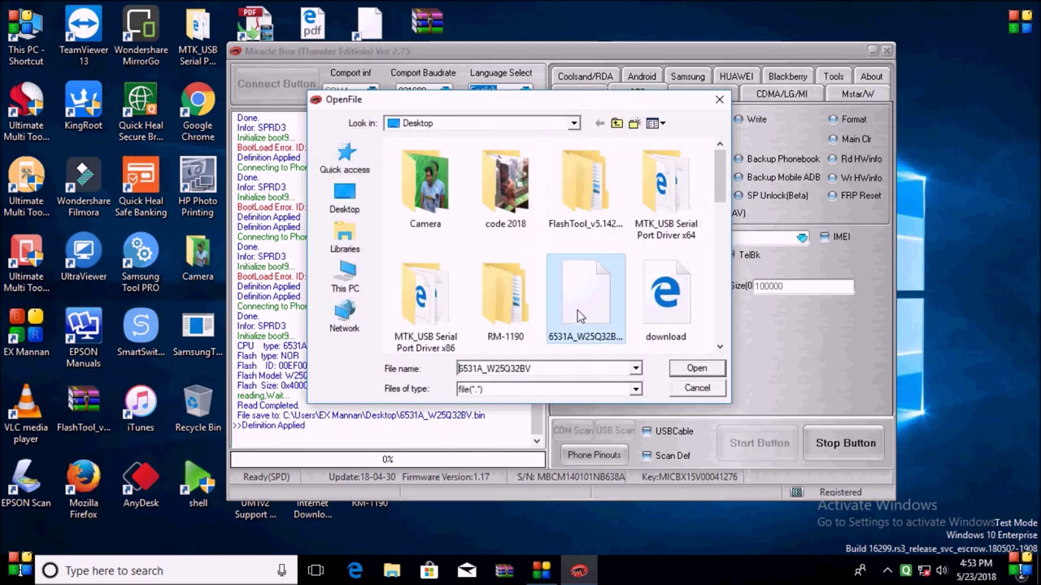